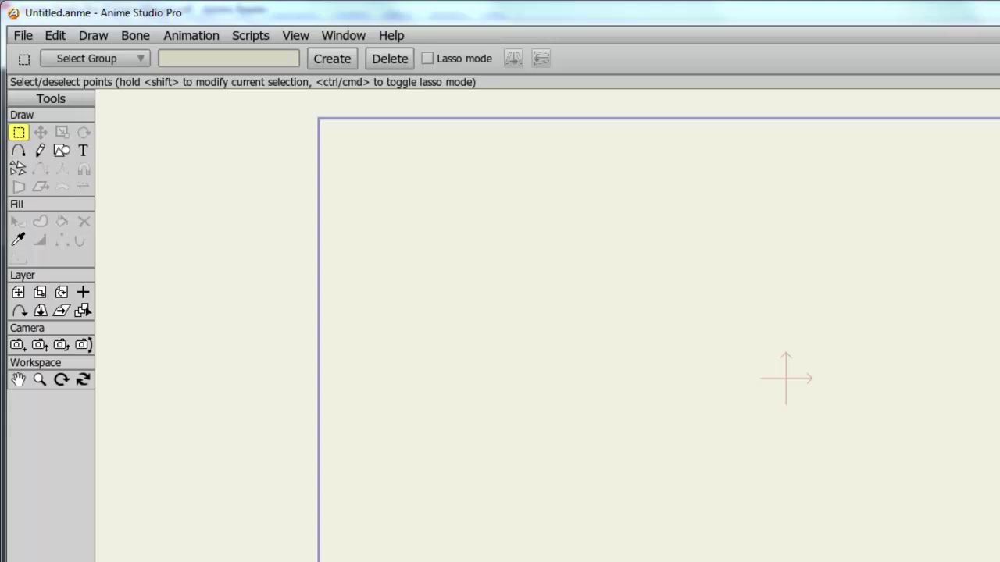
Step: Import the binek2 picture through File > Import > Image as a new layer above Layer 1
click(24, 36)
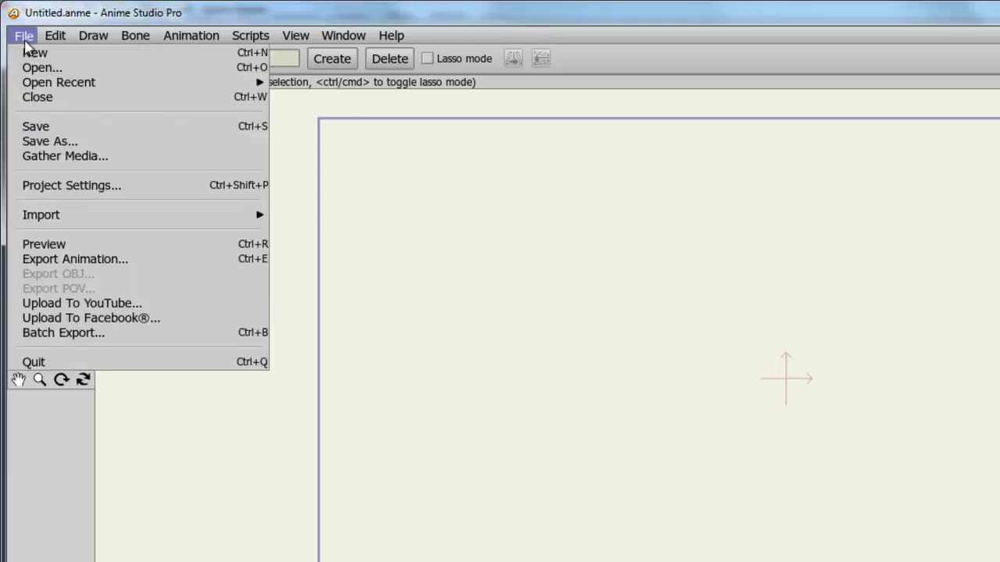
mouse_move(127, 219)
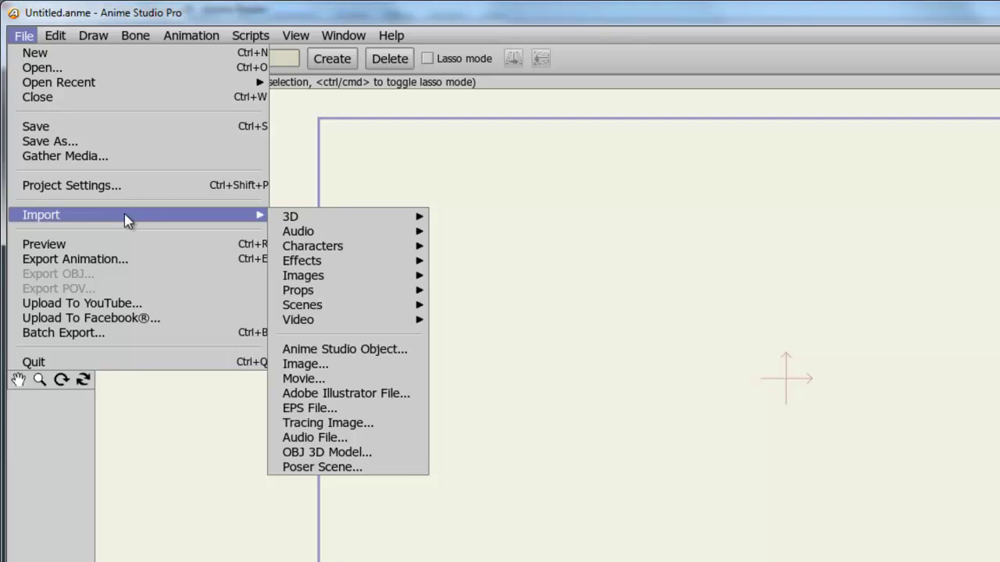
click(310, 364)
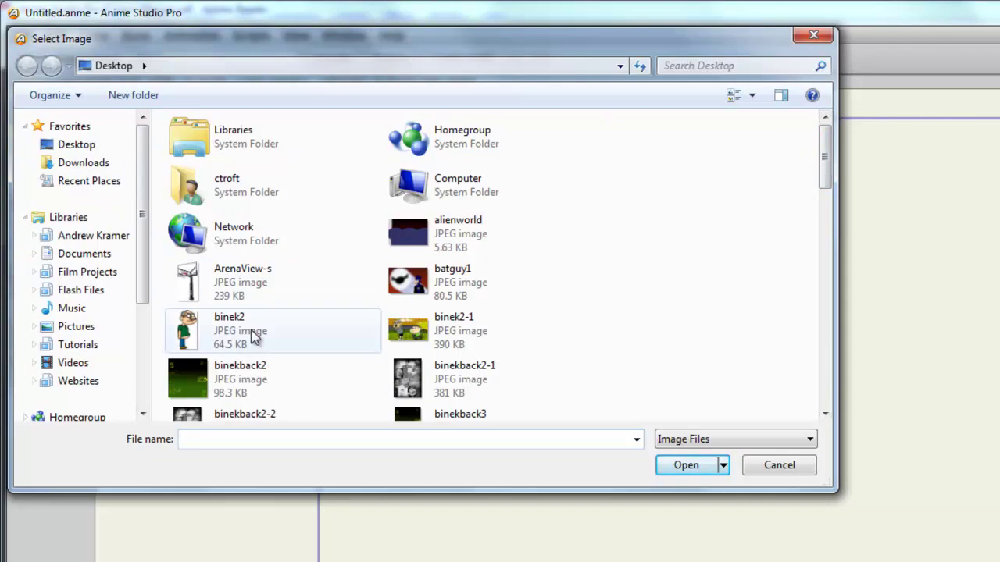
mouse_move(252, 336)
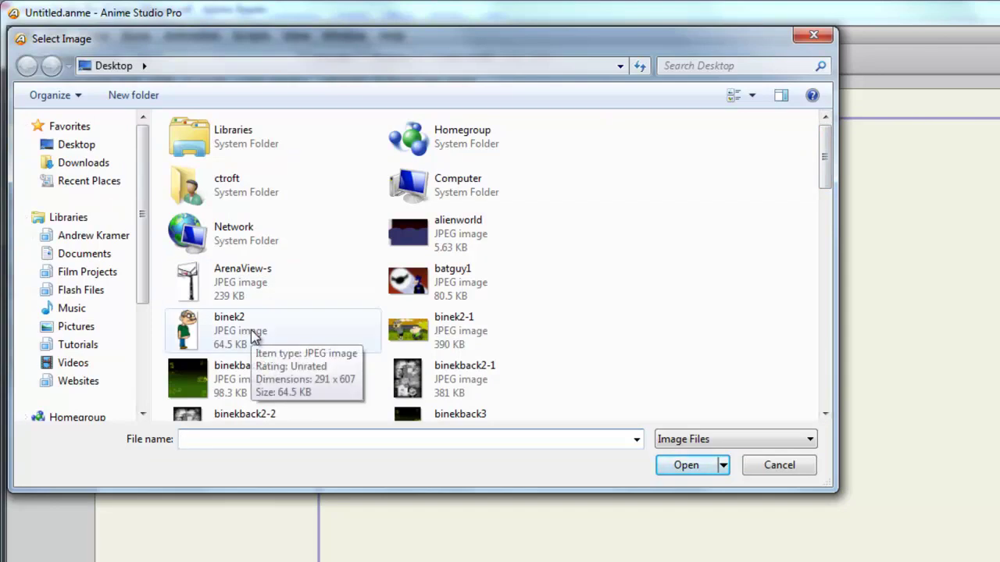
double_click(252, 336)
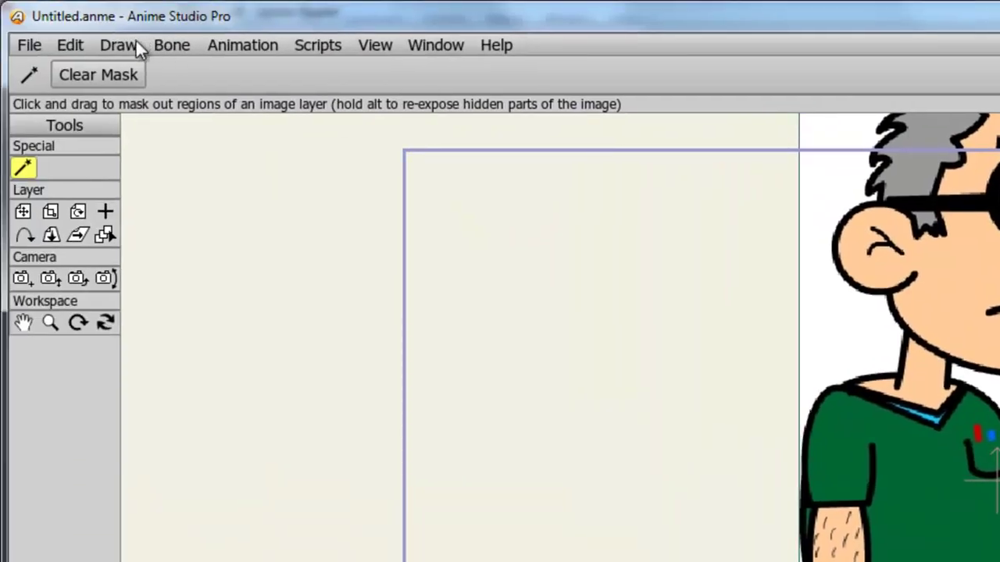
Step: Open Trace Image, preview a 10-colour Color trace and Photo edges, then choose Black and white
click(118, 45)
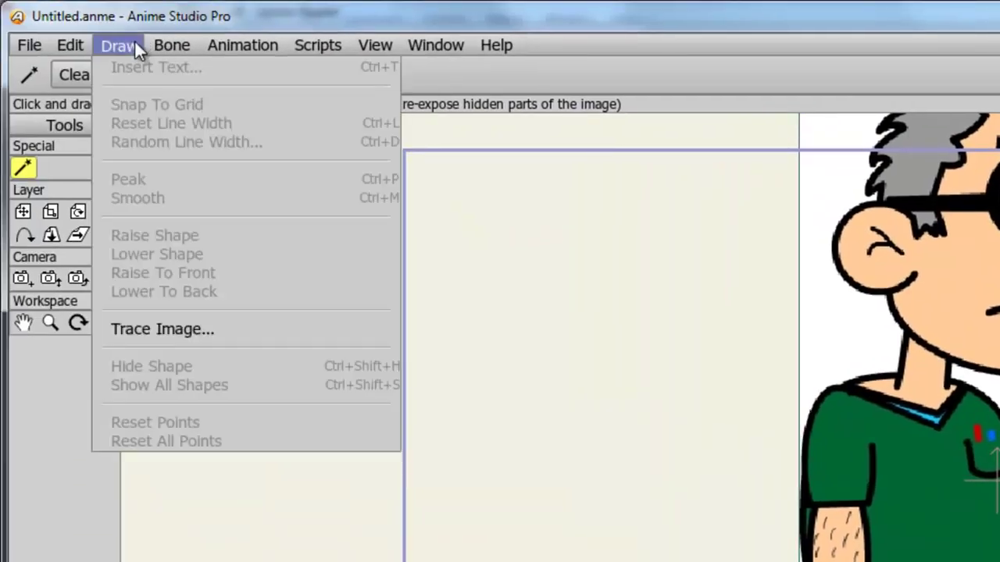
click(244, 329)
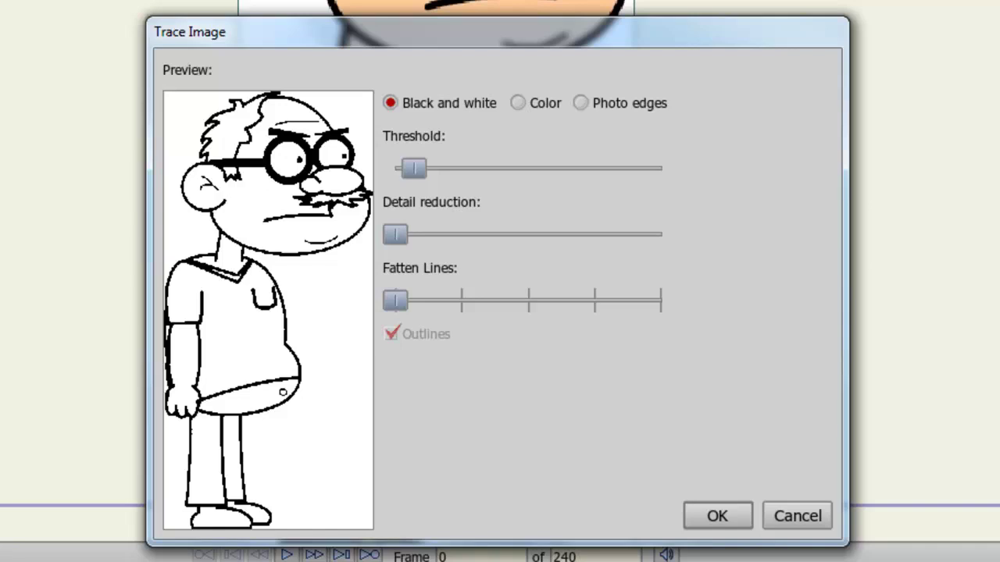
click(518, 103)
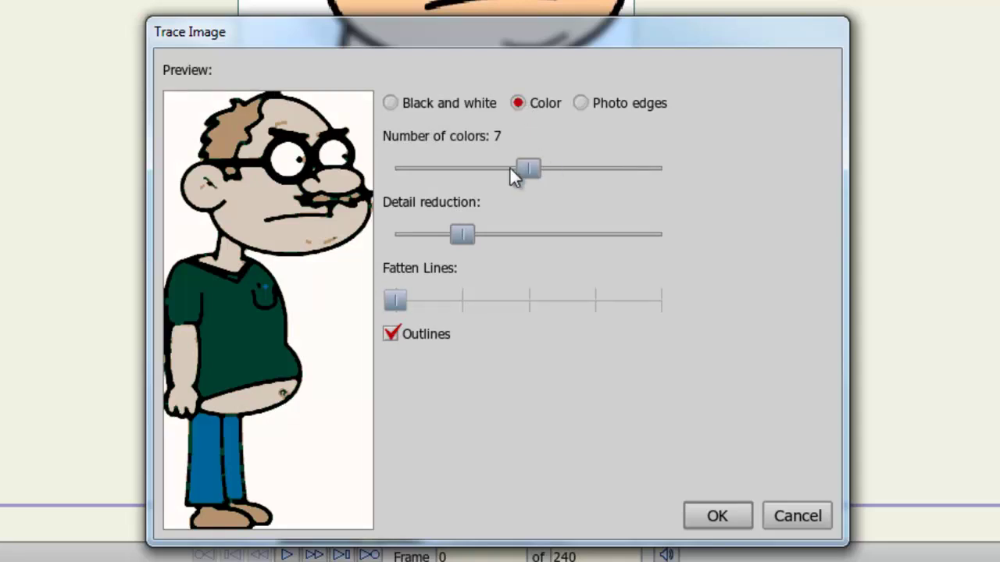
drag(520, 183, 649, 179)
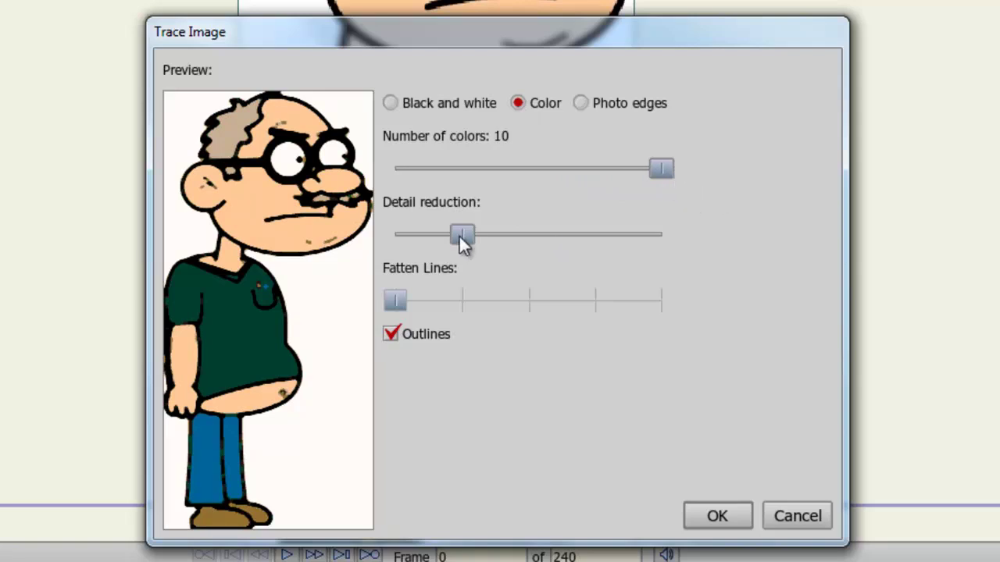
mouse_move(459, 236)
mouse_down()
mouse_move(533, 235)
mouse_move(409, 243)
mouse_move(457, 250)
mouse_move(424, 251)
mouse_up()
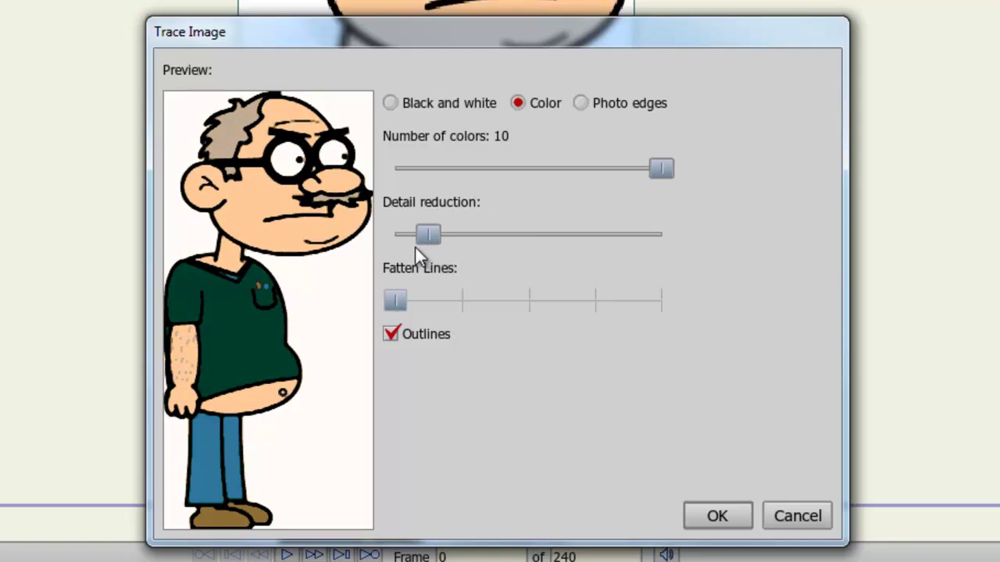
click(579, 103)
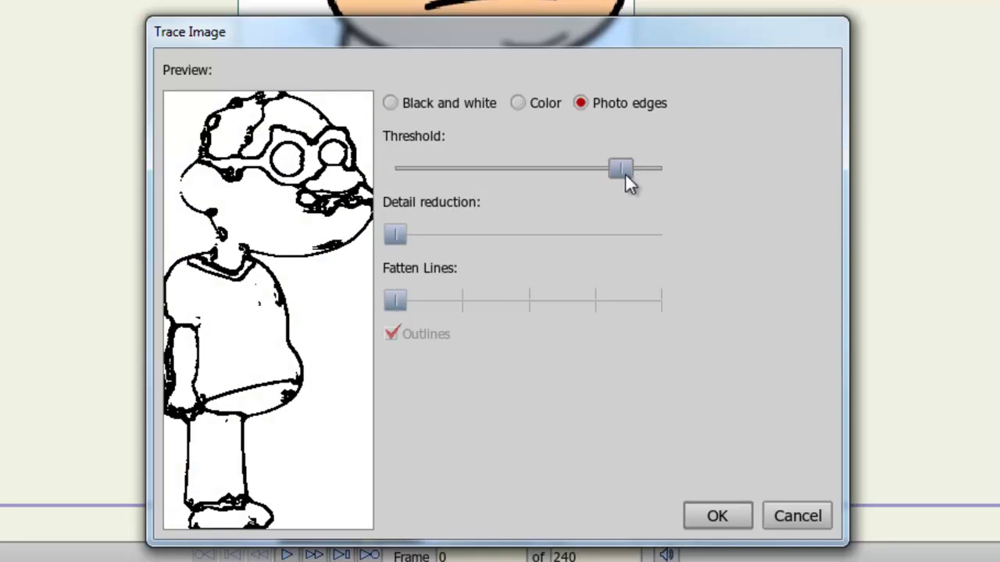
click(438, 104)
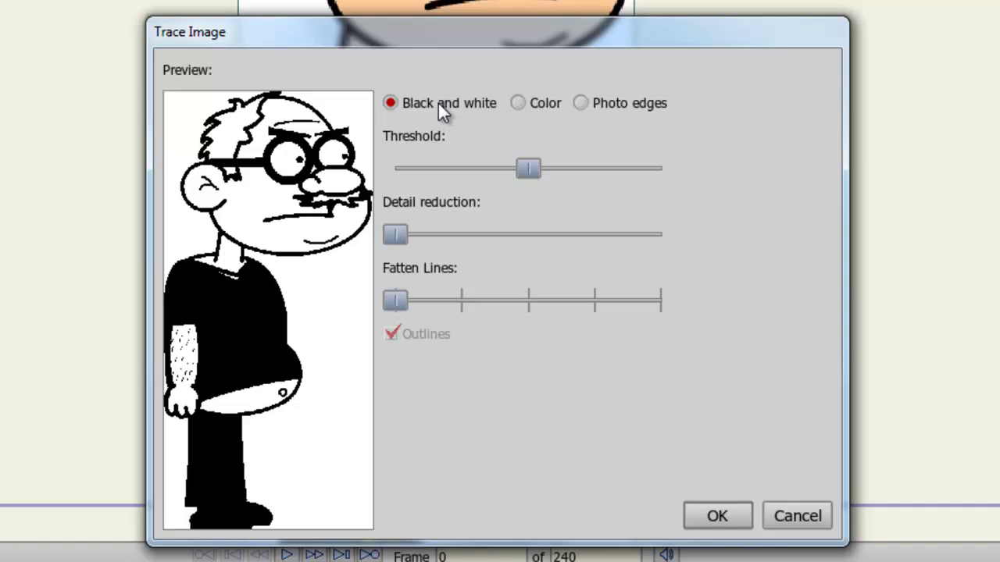
Step: Tune Threshold, Detail reduction and thicker Fatten Lines, then apply the black-and-white trace
drag(528, 169, 379, 183)
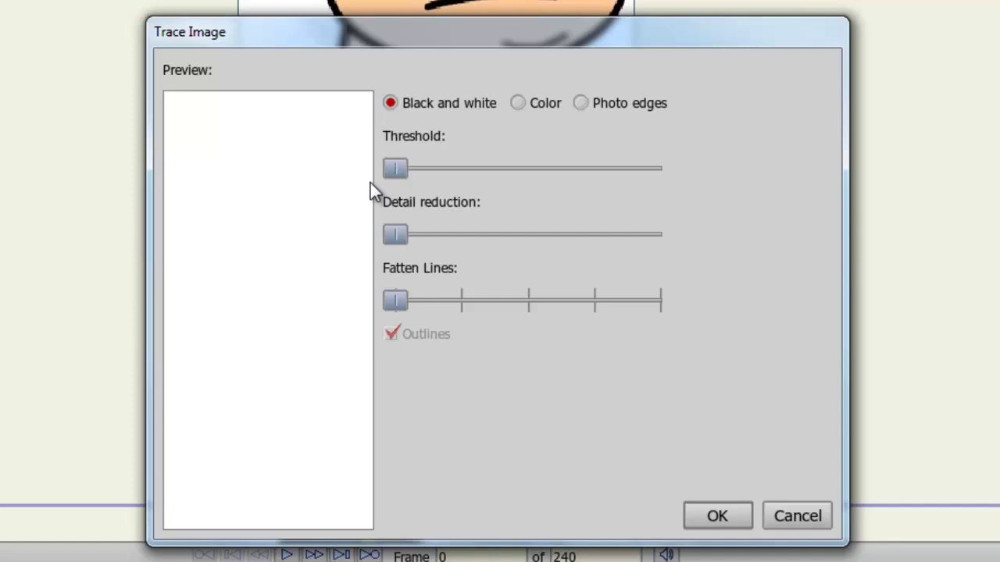
mouse_move(371, 183)
mouse_down()
mouse_move(620, 170)
mouse_move(730, 176)
mouse_move(443, 172)
mouse_up()
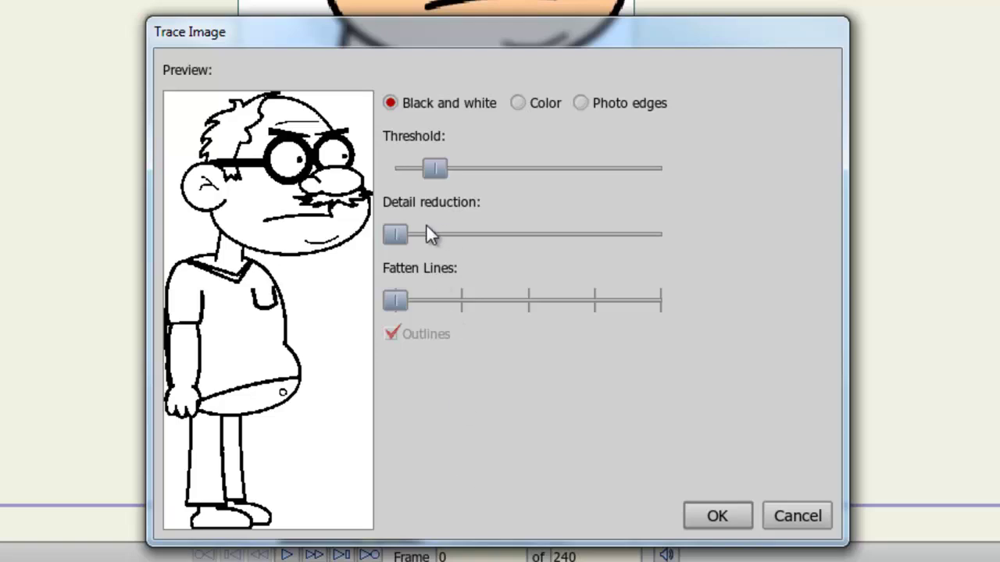
mouse_move(395, 234)
mouse_down()
mouse_move(669, 240)
mouse_move(465, 239)
mouse_move(600, 229)
mouse_move(394, 242)
mouse_up()
mouse_move(395, 301)
mouse_down()
mouse_move(661, 299)
mouse_move(411, 301)
mouse_up()
click(696, 514)
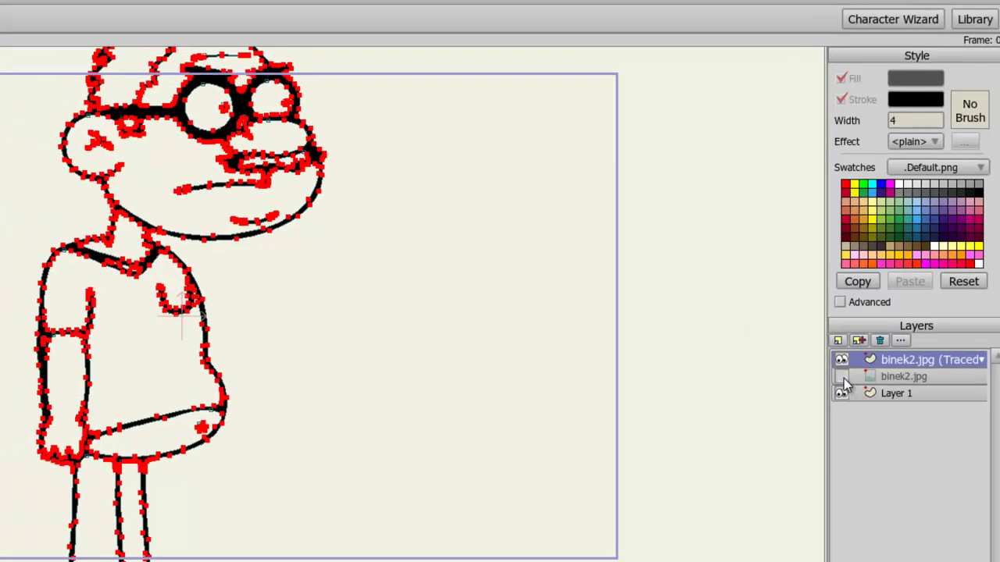
click(842, 376)
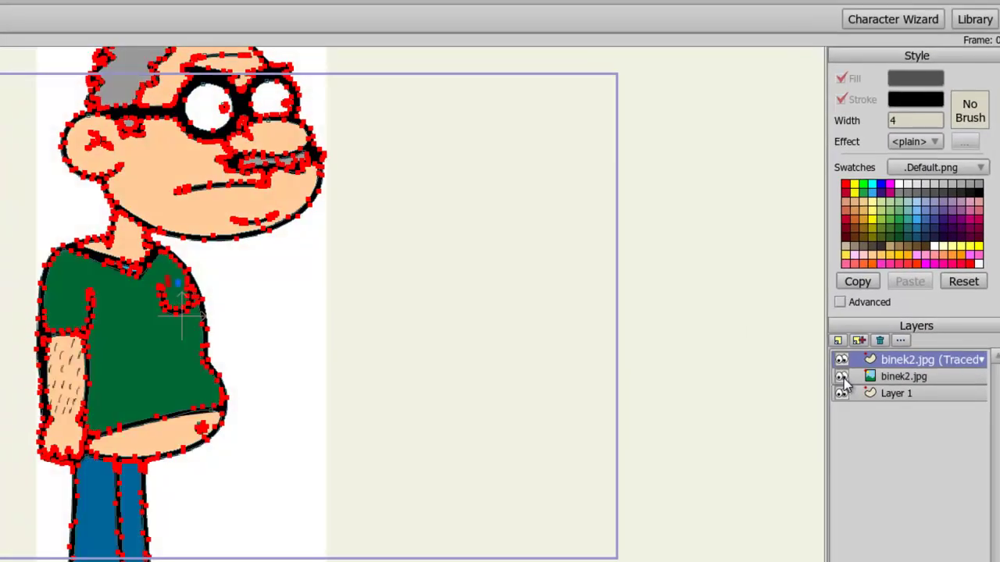
click(841, 378)
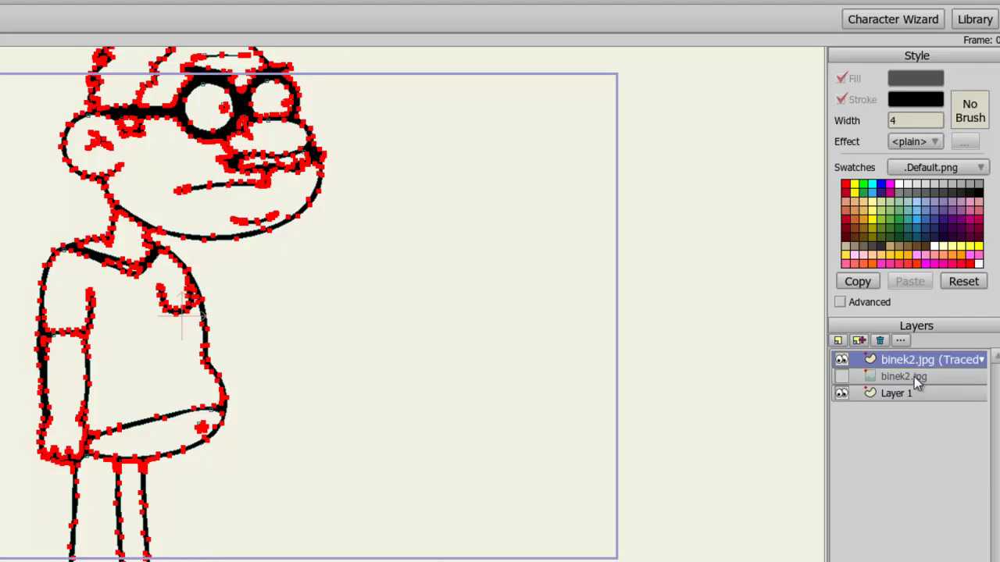
scroll(497, 345, down, 1)
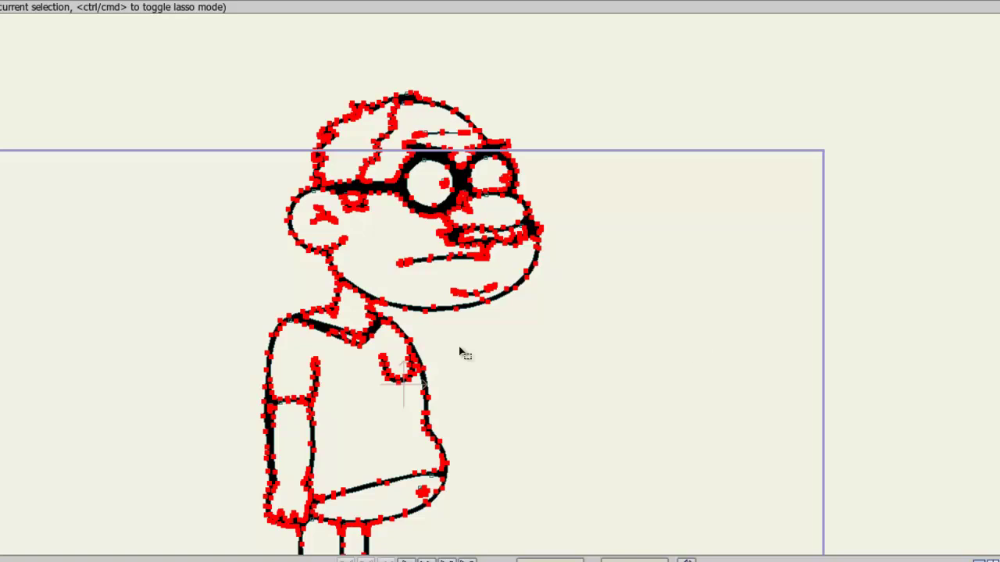
click(117, 395)
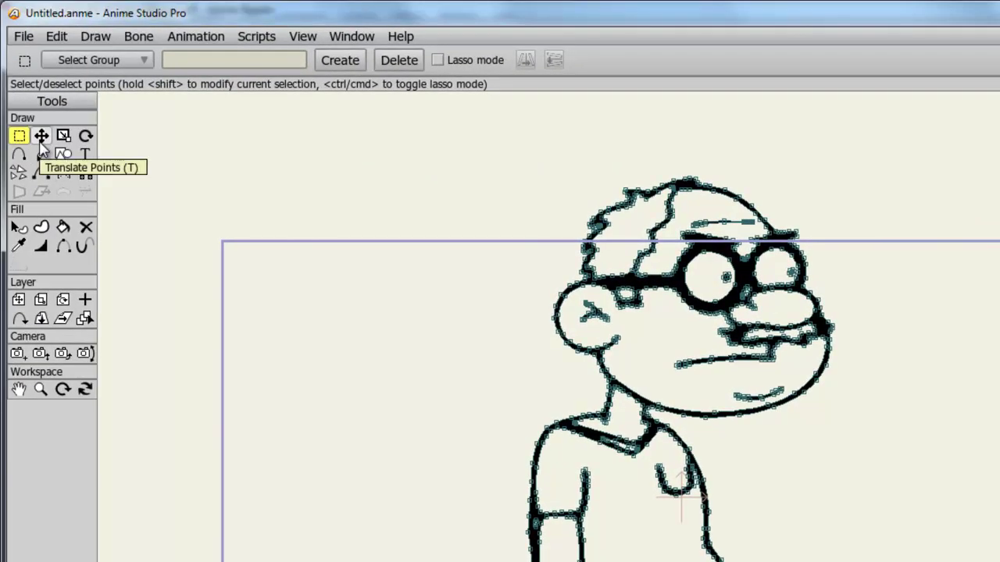
click(41, 137)
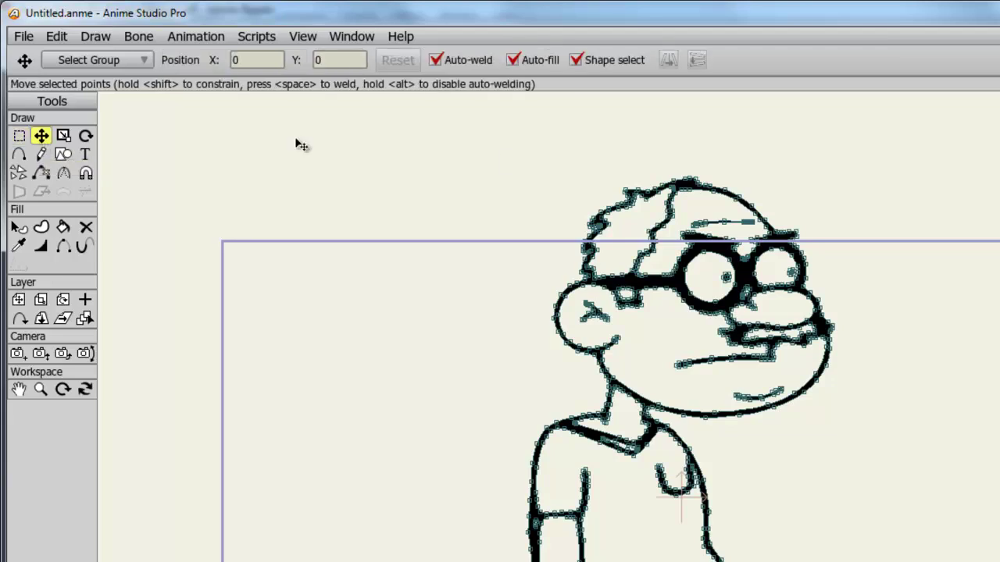
drag(748, 200, 794, 170)
drag(833, 334, 931, 384)
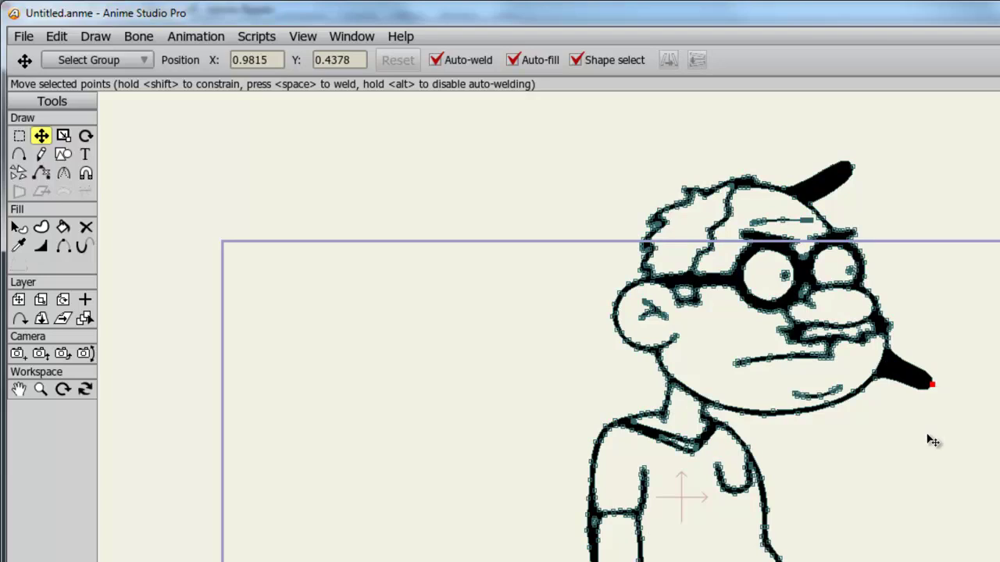
key(ctrl+z)
key(ctrl+z)
key(ctrl+z)
key(ctrl+z)
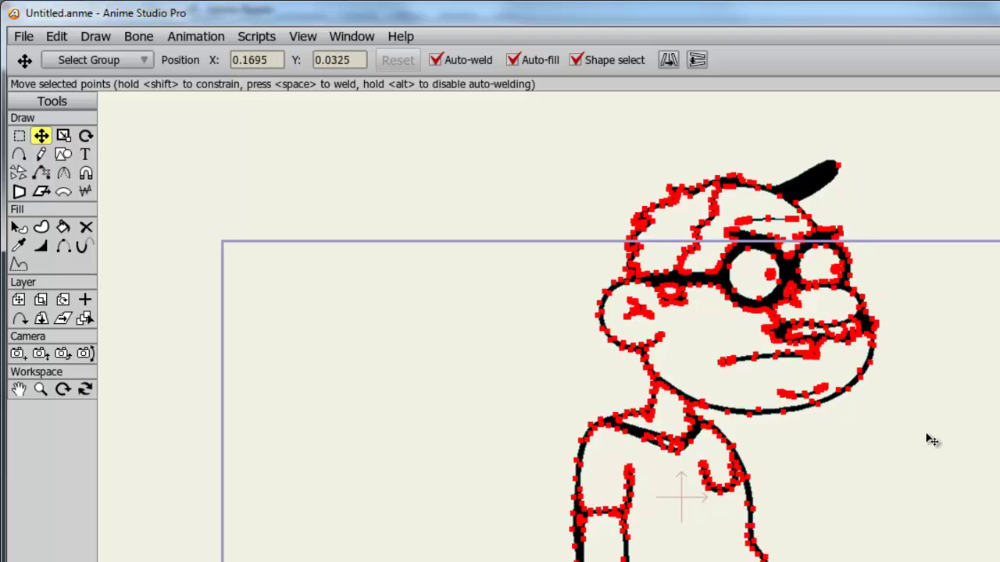
key(ctrl+z)
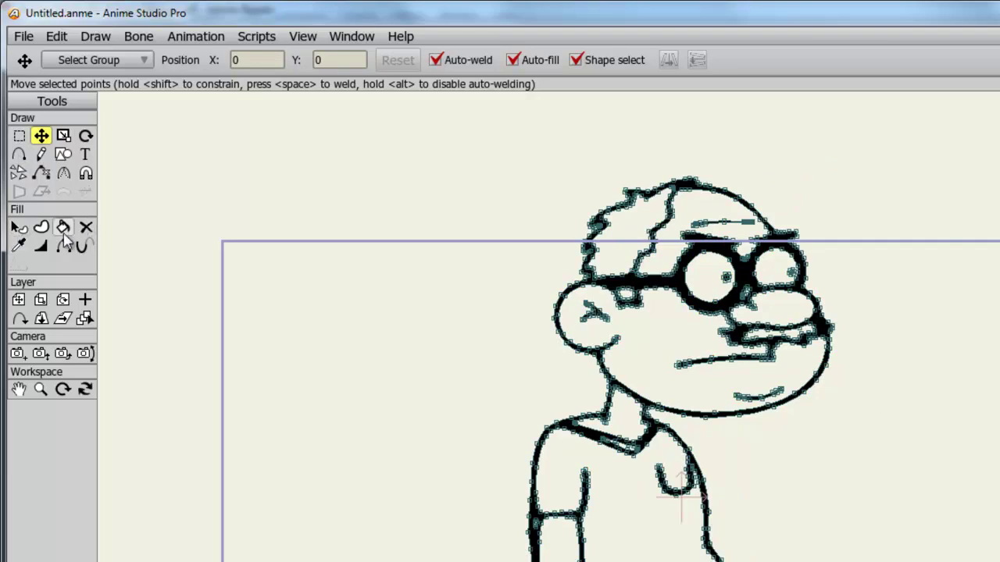
Step: With the Paint Bucket, fill the forearm and face with peach
click(62, 231)
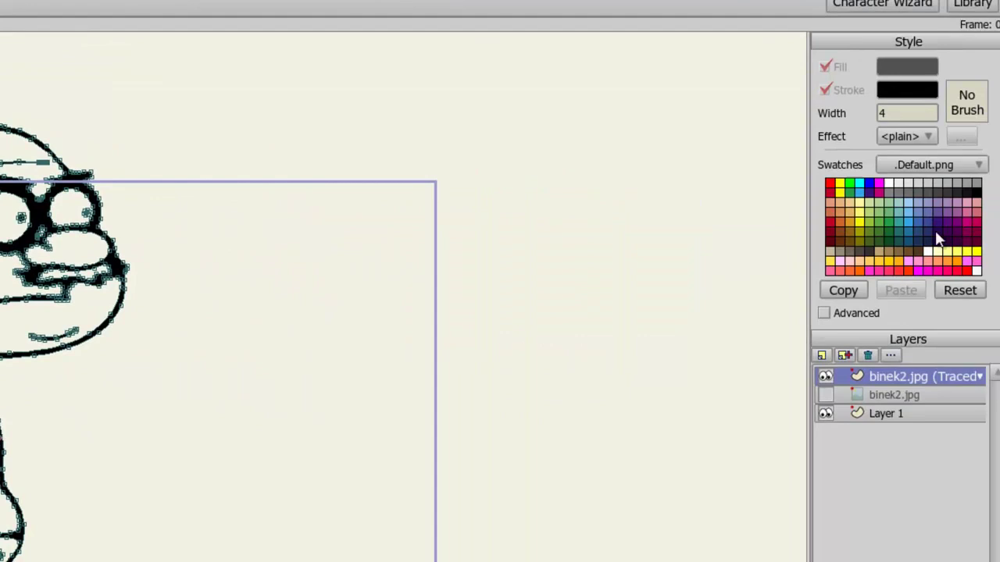
click(852, 209)
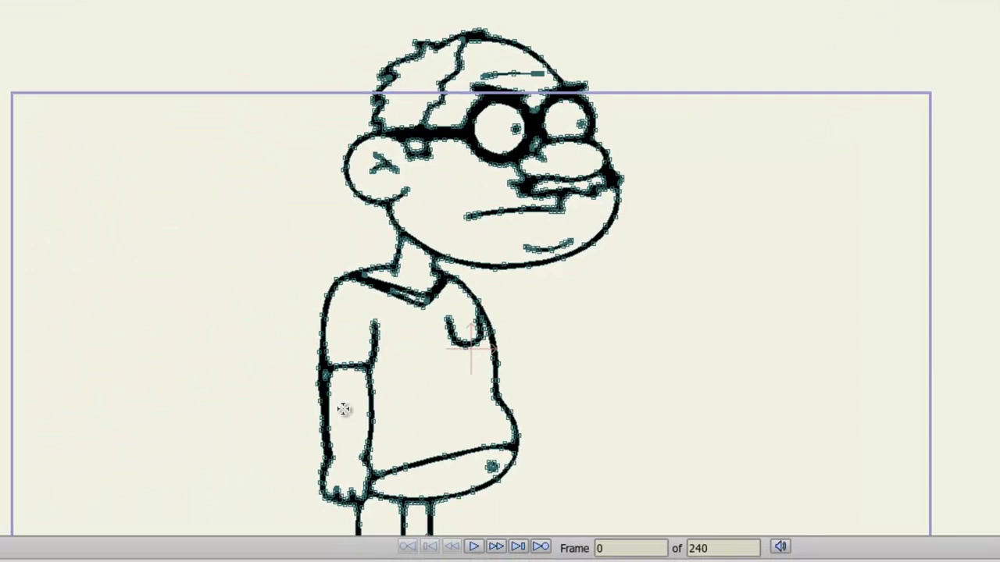
click(344, 409)
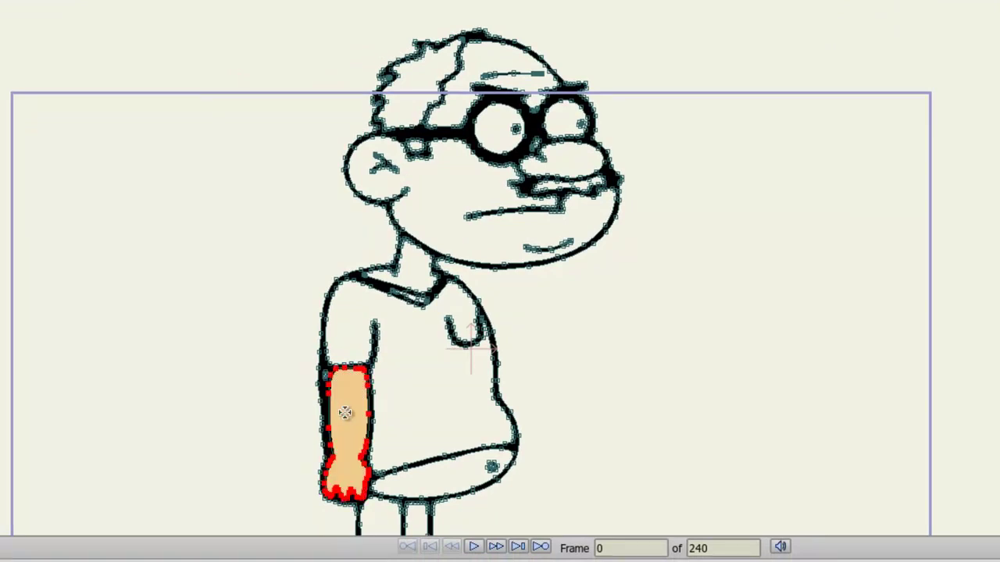
click(435, 226)
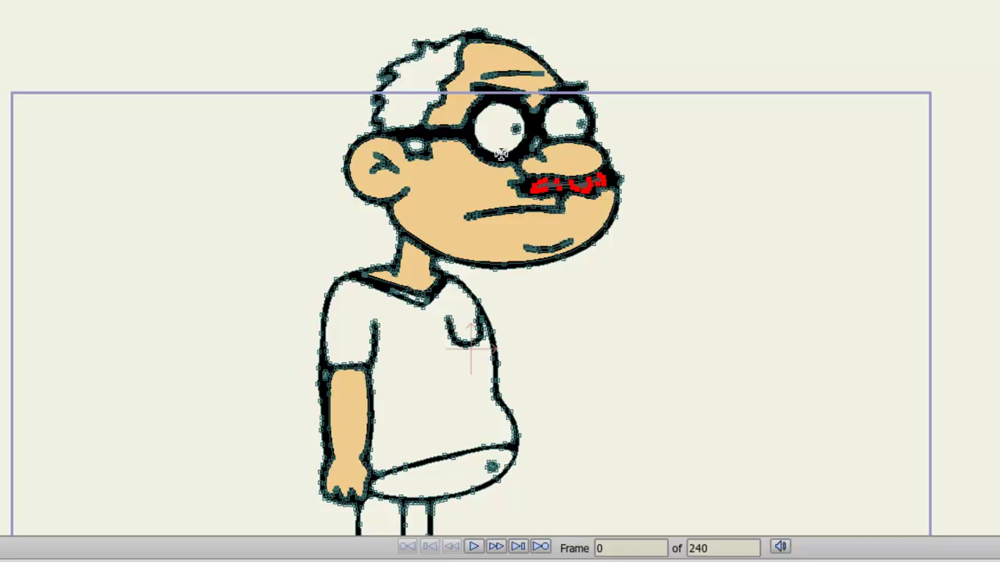
Step: Fill the hair dark grey and the shirt teal
click(414, 82)
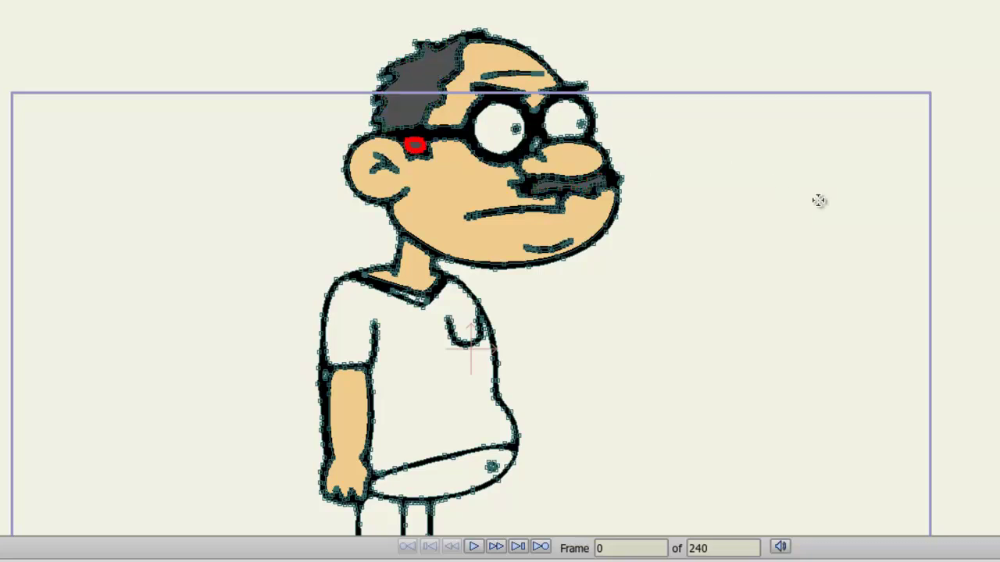
drag(839, 294, 786, 94)
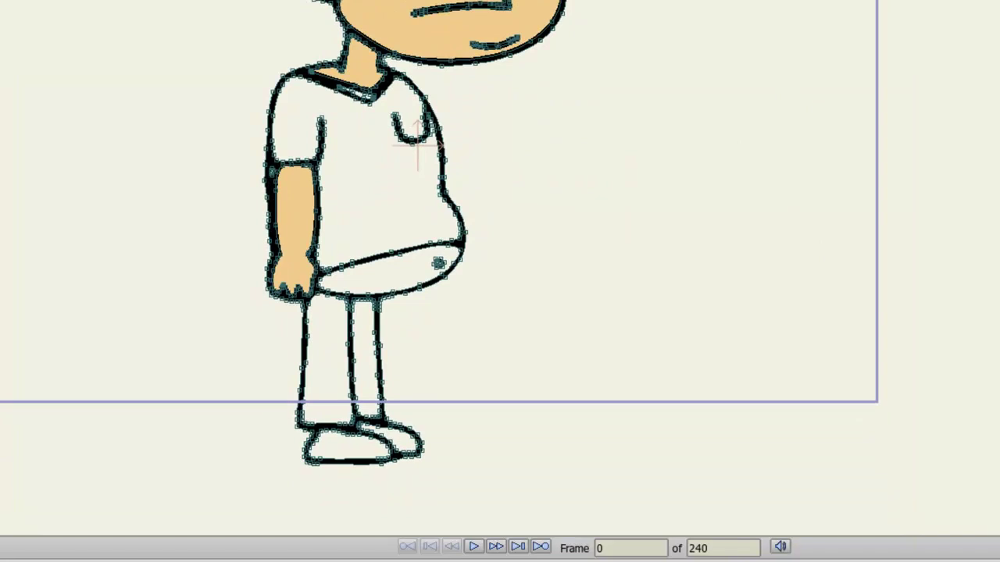
click(414, 178)
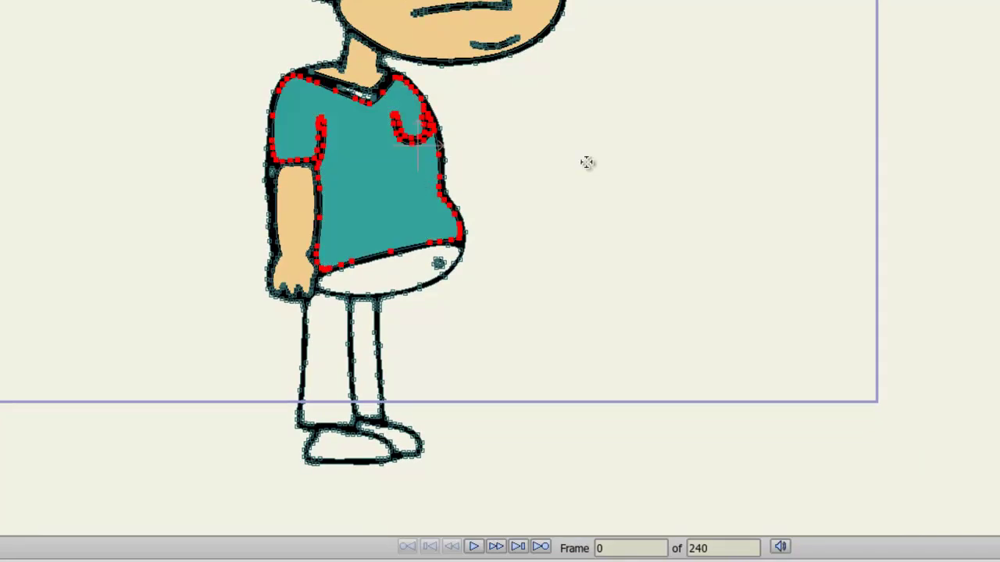